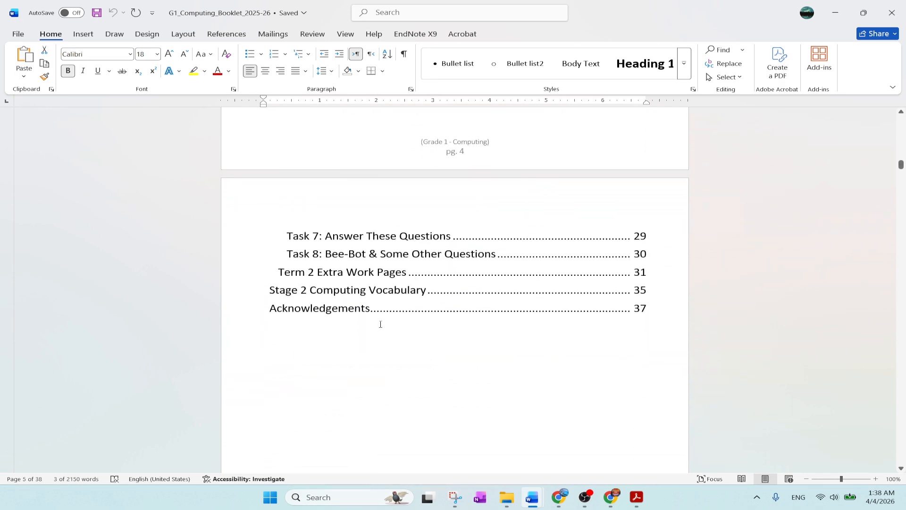
Step: Review the table of contents from its title through the Term 1 and Term 2 entries to Acknowledgements
{"action": "scroll", "coordinate": [396, 325], "scroll_direction": "down", "scroll_amount": 3}
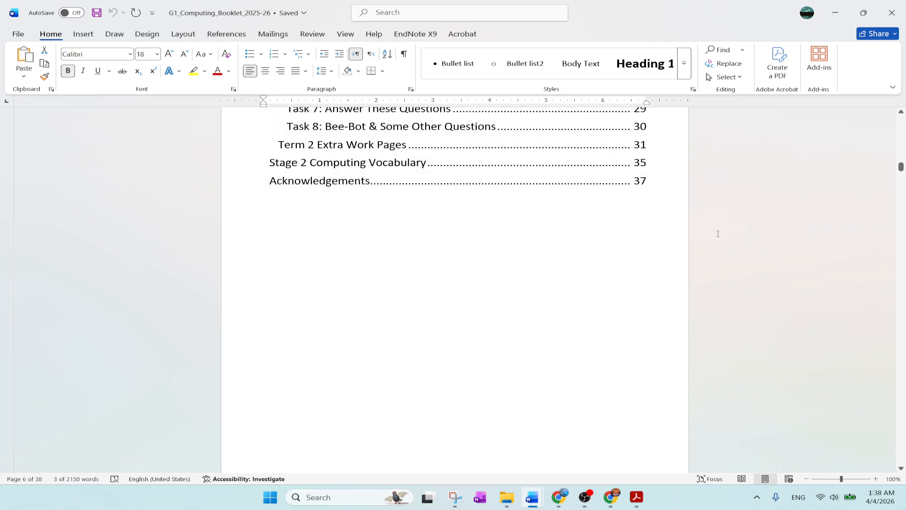
{"action": "scroll", "coordinate": [575, 274], "scroll_direction": "up", "scroll_amount": 12}
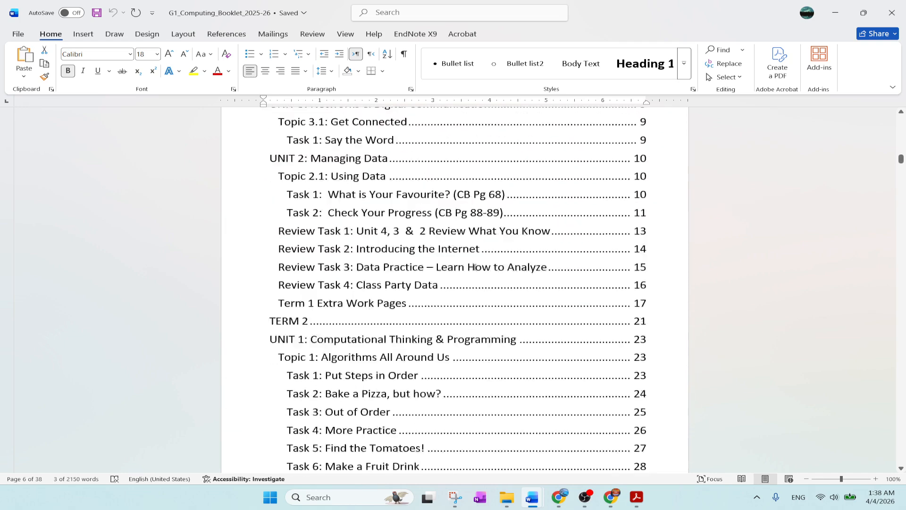
{"action": "scroll", "coordinate": [434, 256], "scroll_direction": "up", "scroll_amount": 4}
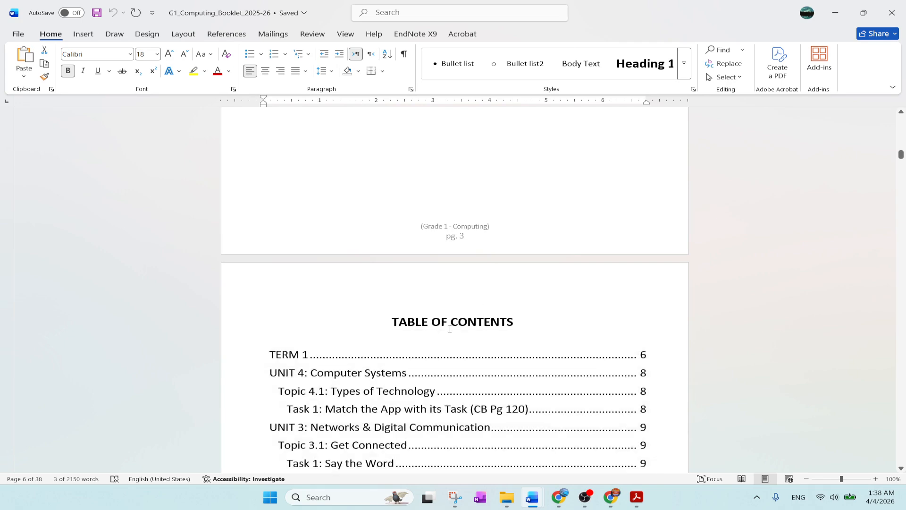
{"action": "scroll", "coordinate": [463, 296], "scroll_direction": "down", "scroll_amount": 8}
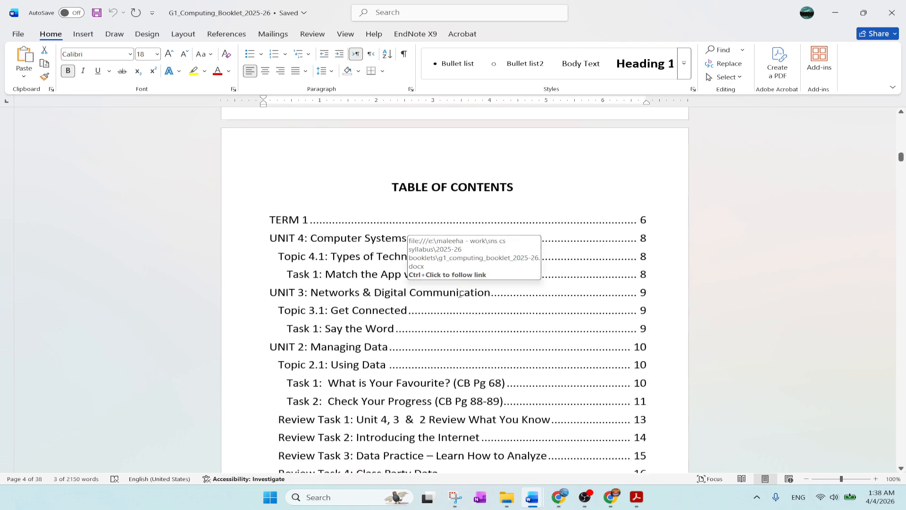
{"action": "scroll", "coordinate": [575, 294], "scroll_direction": "up", "scroll_amount": 8}
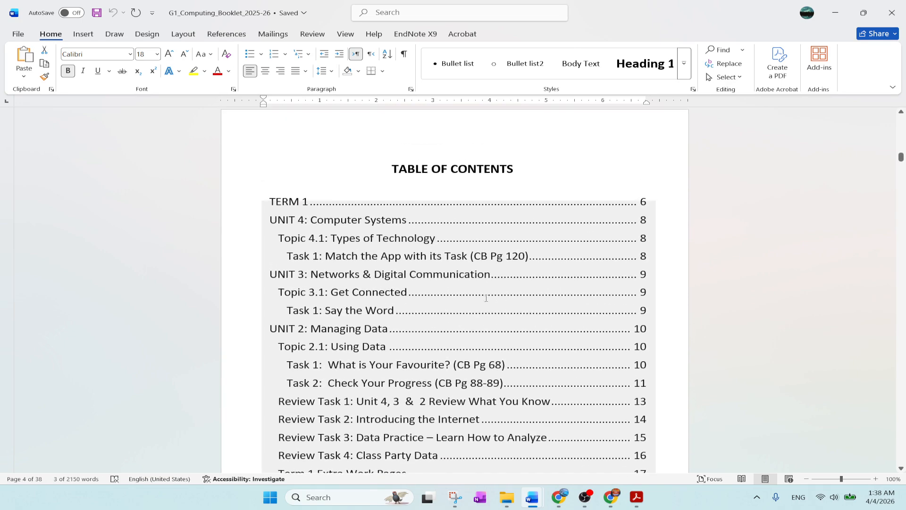
{"action": "left_click", "coordinate": [430, 299]}
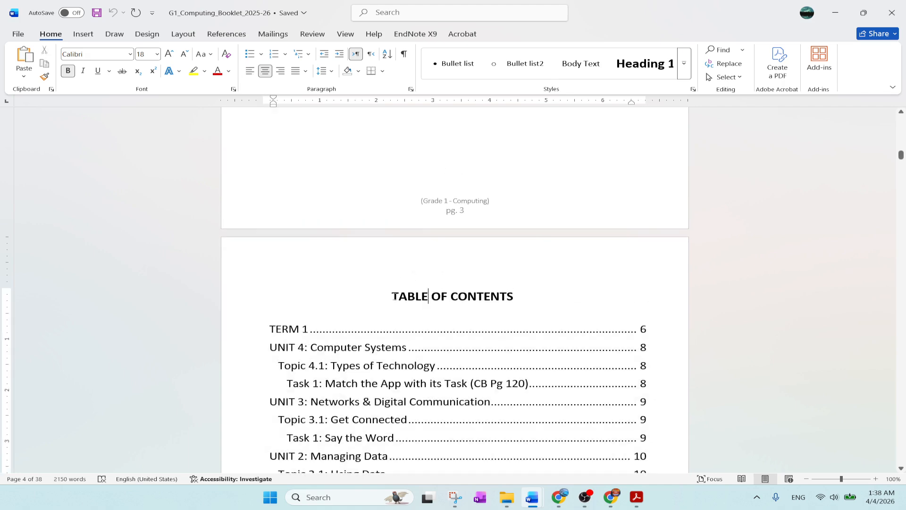
{"action": "left_click_drag", "start_coordinate": [392, 297], "coordinate": [534, 295]}
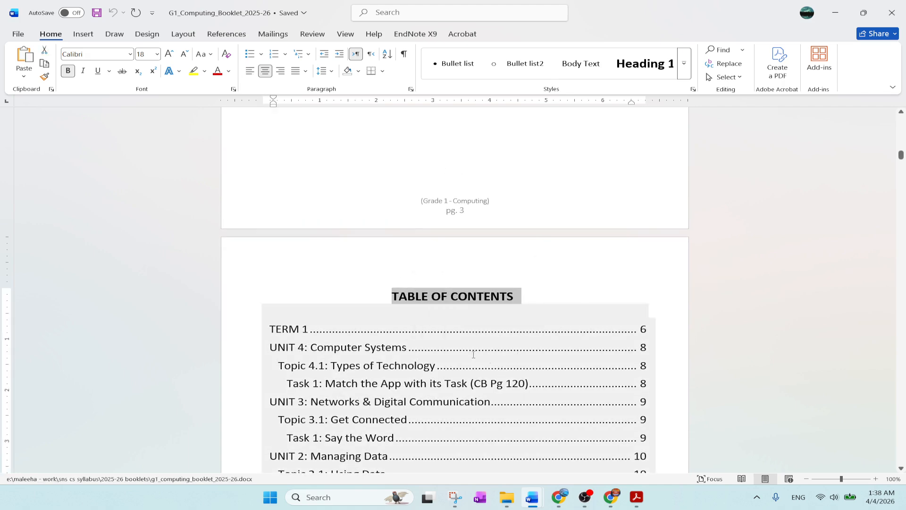
{"action": "scroll", "coordinate": [609, 334], "scroll_direction": "down", "scroll_amount": 15}
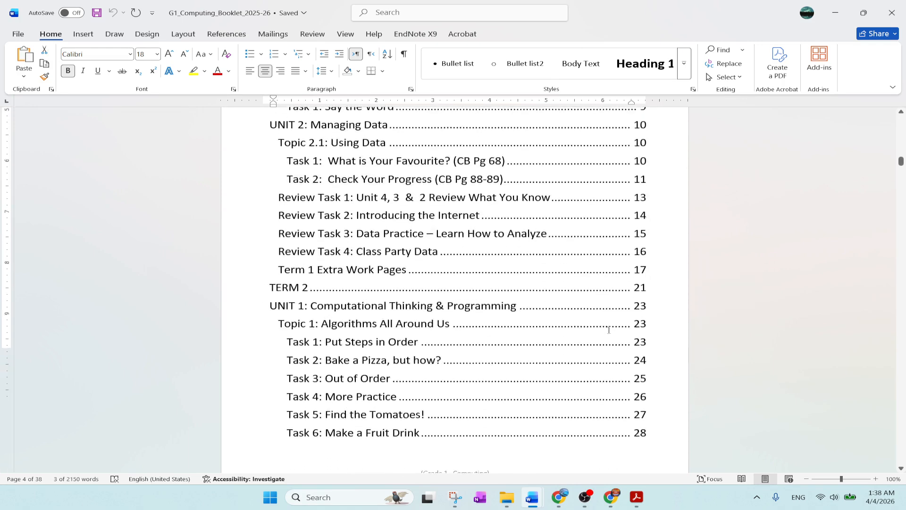
{"action": "scroll", "coordinate": [599, 328], "scroll_direction": "down", "scroll_amount": 6}
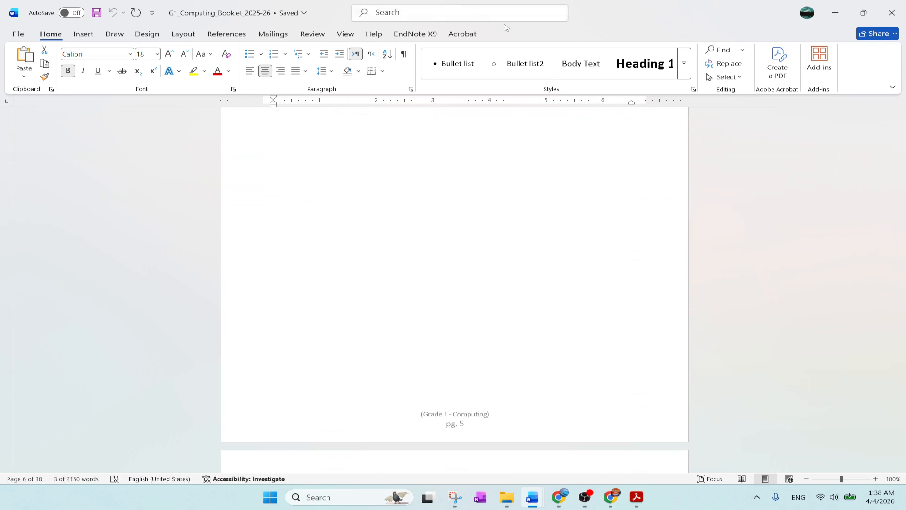
Step: Examine the TERM 1 title page with its unit list and the first page of UNIT 4: Computer Systems
{"action": "scroll", "coordinate": [497, 307], "scroll_direction": "down", "scroll_amount": 10}
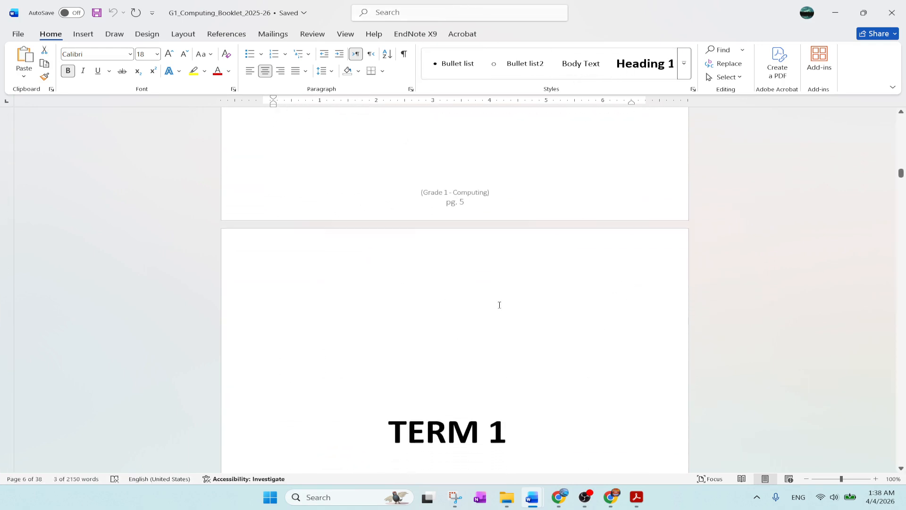
{"action": "scroll", "coordinate": [501, 303], "scroll_direction": "down", "scroll_amount": 6}
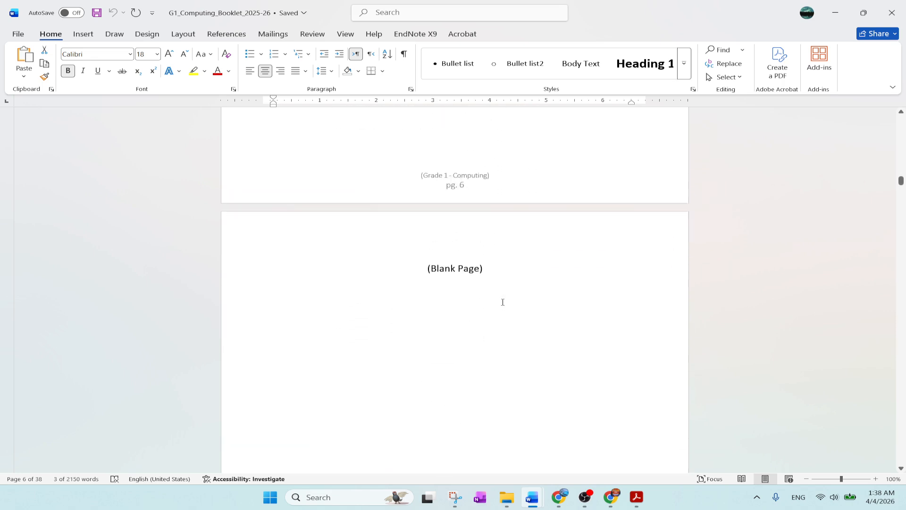
{"action": "scroll", "coordinate": [501, 302], "scroll_direction": "up", "scroll_amount": 9}
{"action": "left_click", "coordinate": [430, 241]}
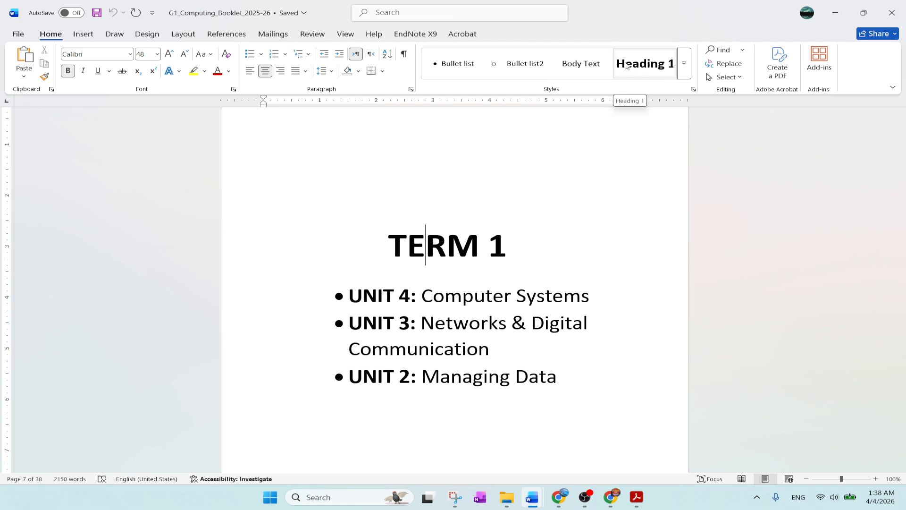
{"action": "left_click", "coordinate": [364, 297]}
{"action": "scroll", "coordinate": [481, 310], "scroll_direction": "down", "scroll_amount": 10}
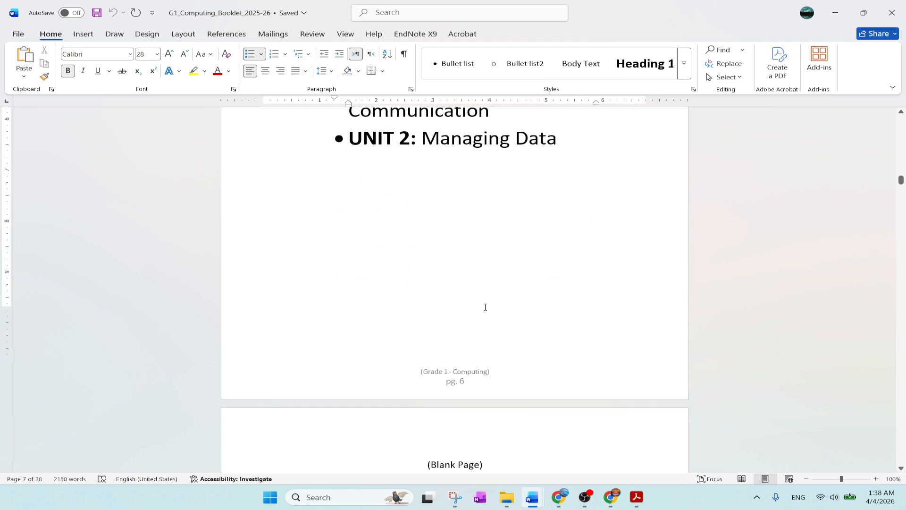
{"action": "scroll", "coordinate": [484, 307], "scroll_direction": "down", "scroll_amount": 10}
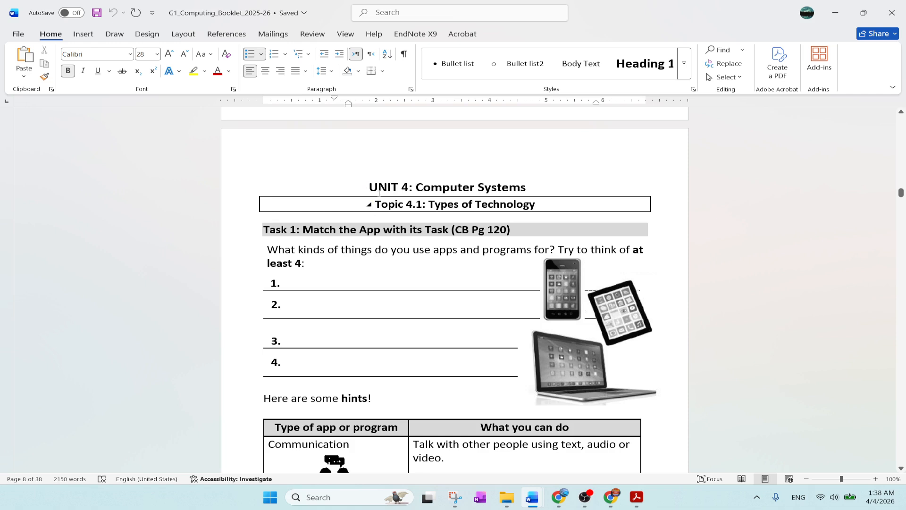
Step: Show the Navigation Pane and look through the booklet's hierarchy of headings
{"action": "left_click", "coordinate": [346, 35]}
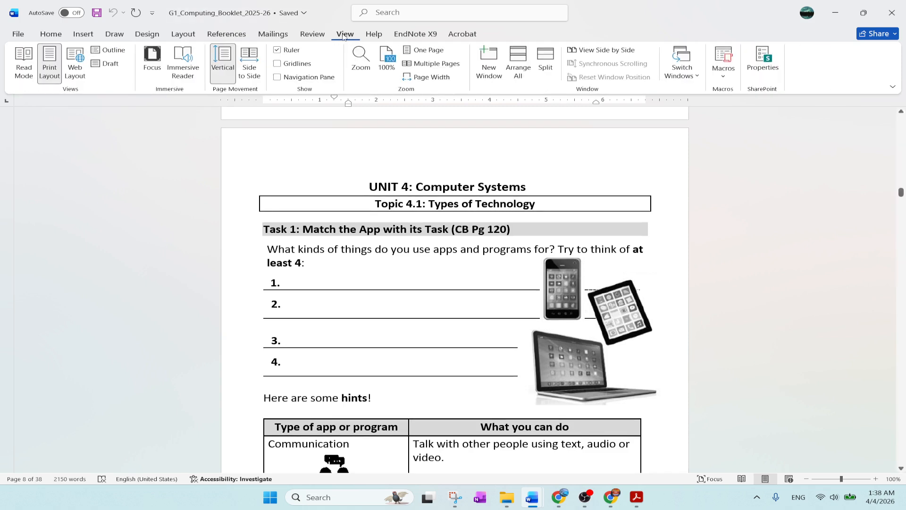
{"action": "left_click", "coordinate": [278, 78]}
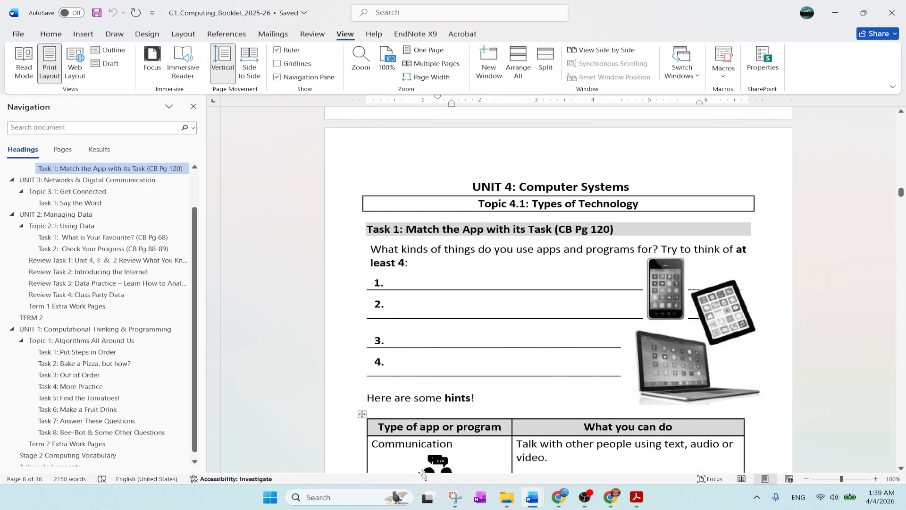
{"action": "left_click_drag", "start_coordinate": [197, 326], "coordinate": [196, 277]}
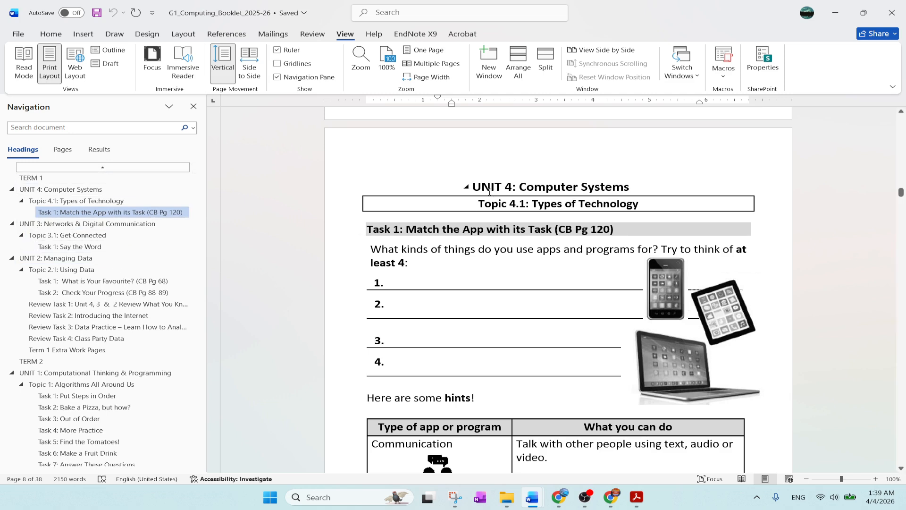
{"action": "scroll", "coordinate": [73, 361], "scroll_direction": "down", "scroll_amount": 2}
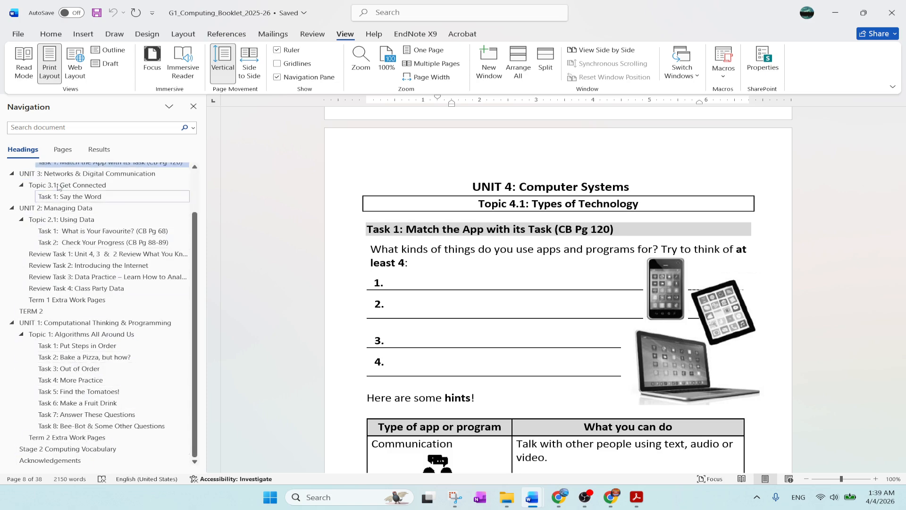
{"action": "scroll", "coordinate": [50, 191], "scroll_direction": "up", "scroll_amount": 2}
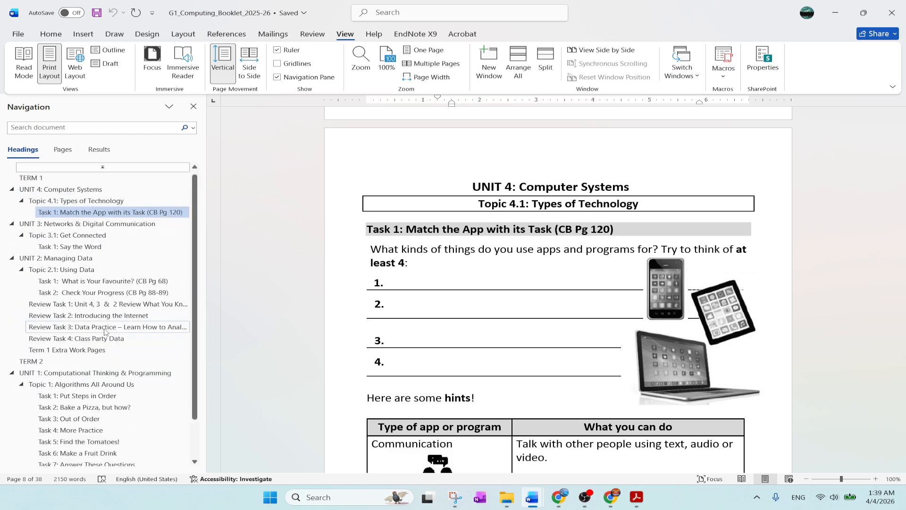
Step: Jump to the TERM 1 and UNIT 4: Computer Systems headings, and select the heading Topic 4.1: Types of Technology
{"action": "left_click", "coordinate": [30, 178]}
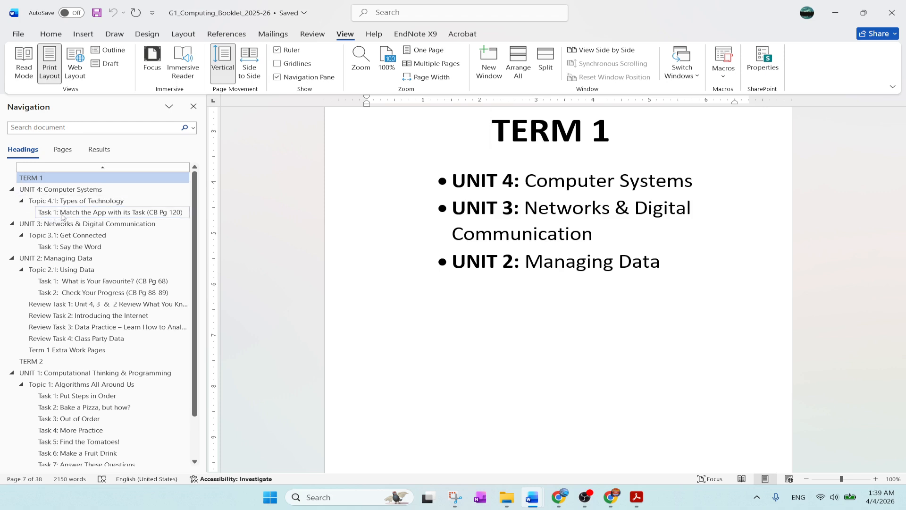
{"action": "left_click", "coordinate": [37, 192]}
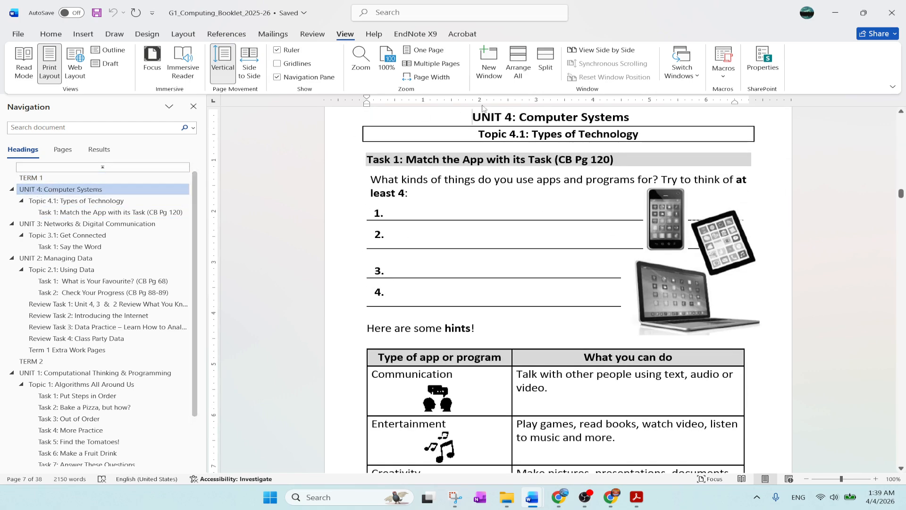
{"action": "left_click", "coordinate": [495, 135]}
{"action": "left_click_drag", "start_coordinate": [480, 133], "coordinate": [605, 139]}
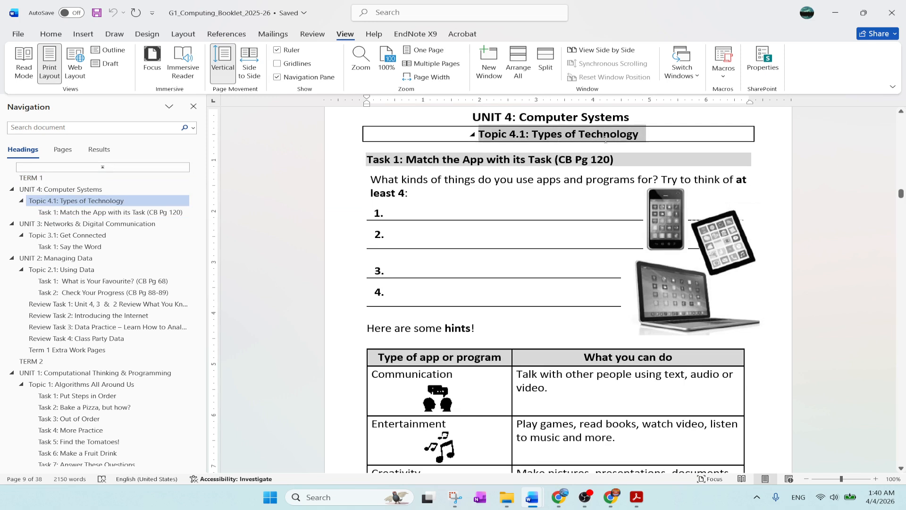
{"action": "left_click", "coordinate": [516, 136]}
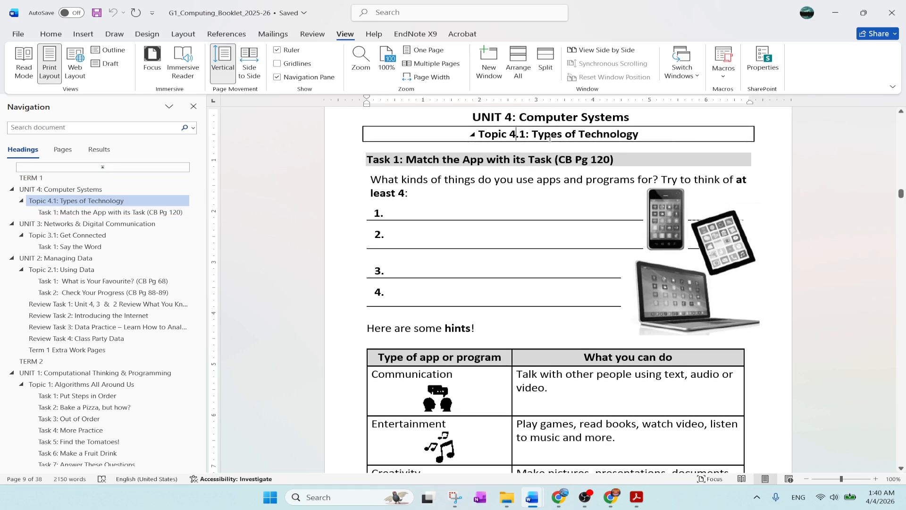
{"action": "triple_click", "coordinate": [538, 134]}
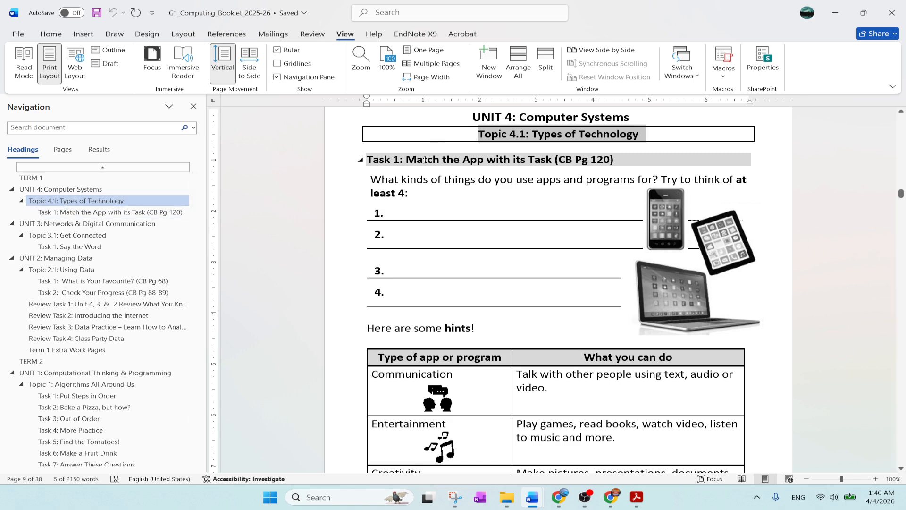
Step: Check the styles of the UNIT 4 and Topic 4.1 headings, viewing all available styles without applying one
{"action": "left_click", "coordinate": [516, 119]}
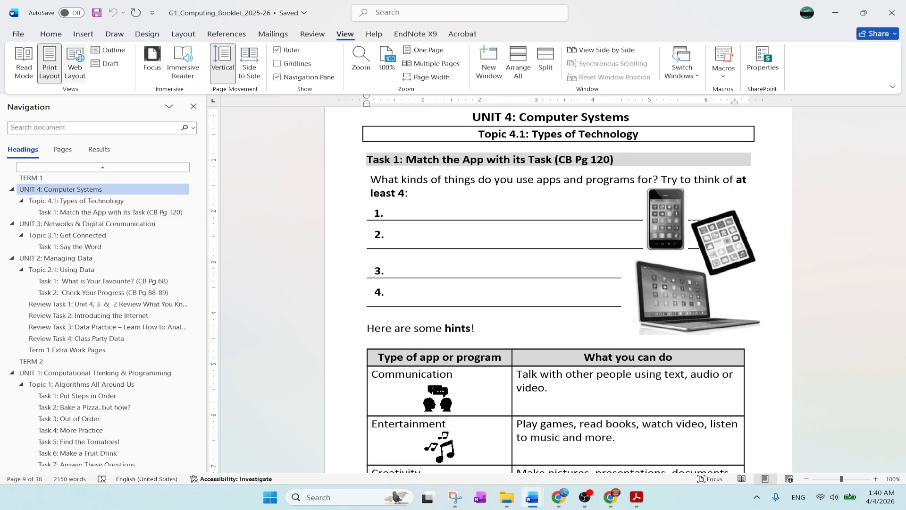
{"action": "left_click", "coordinate": [51, 34]}
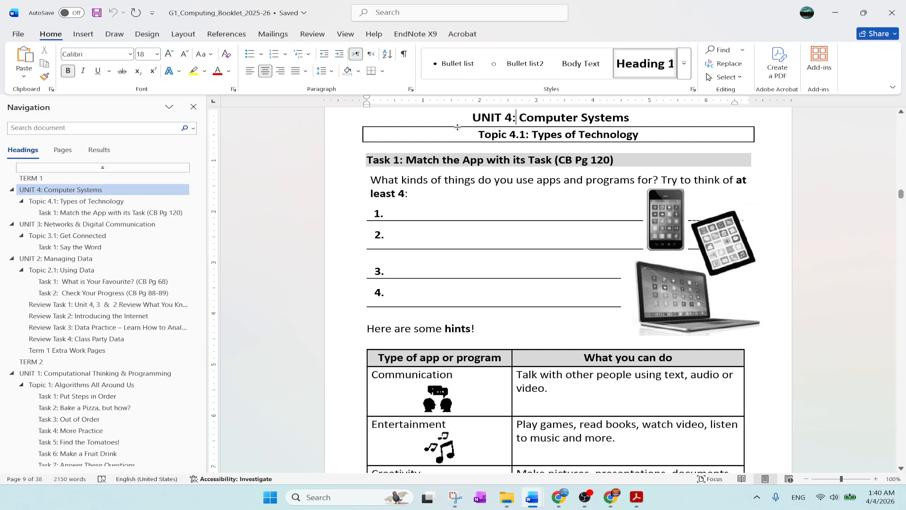
{"action": "left_click", "coordinate": [509, 134]}
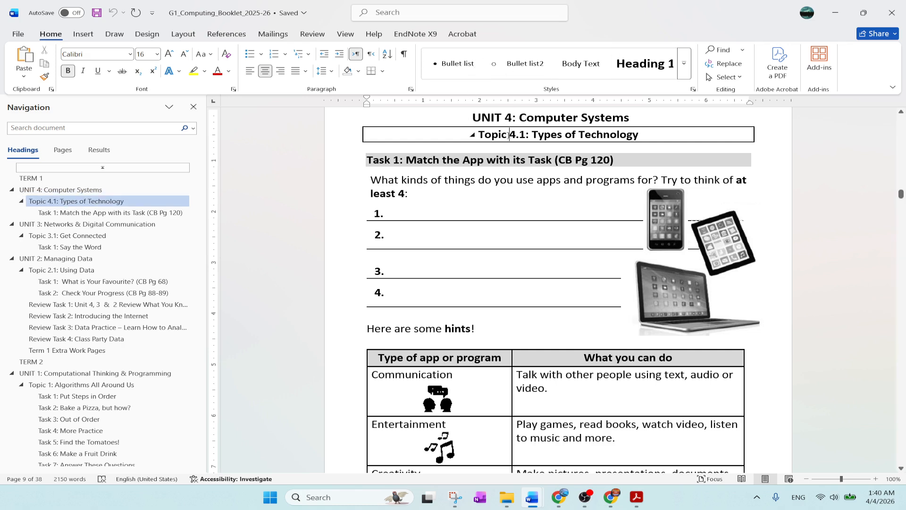
{"action": "left_click", "coordinate": [684, 72]}
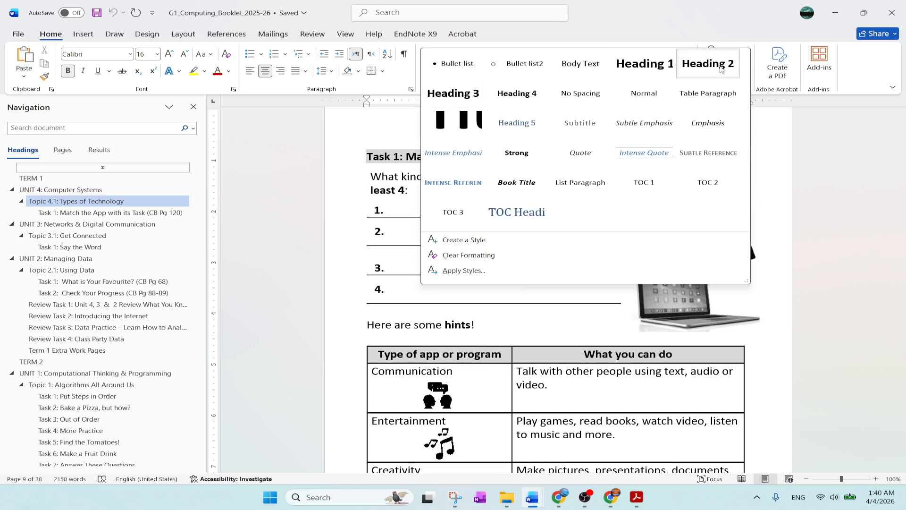
{"action": "key", "text": "Escape"}
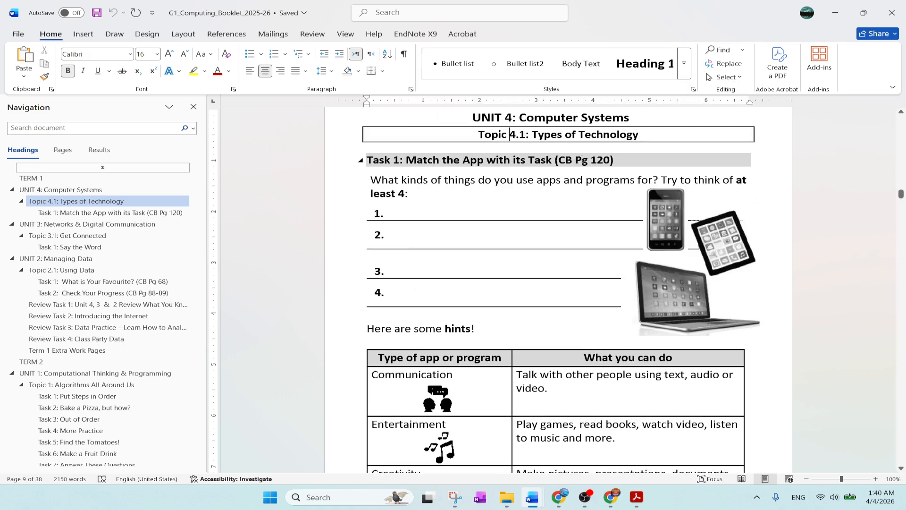
Step: Place the cursor in the UNIT 4: Computer Systems heading and check its style among all available styles
{"action": "left_click", "coordinate": [500, 122]}
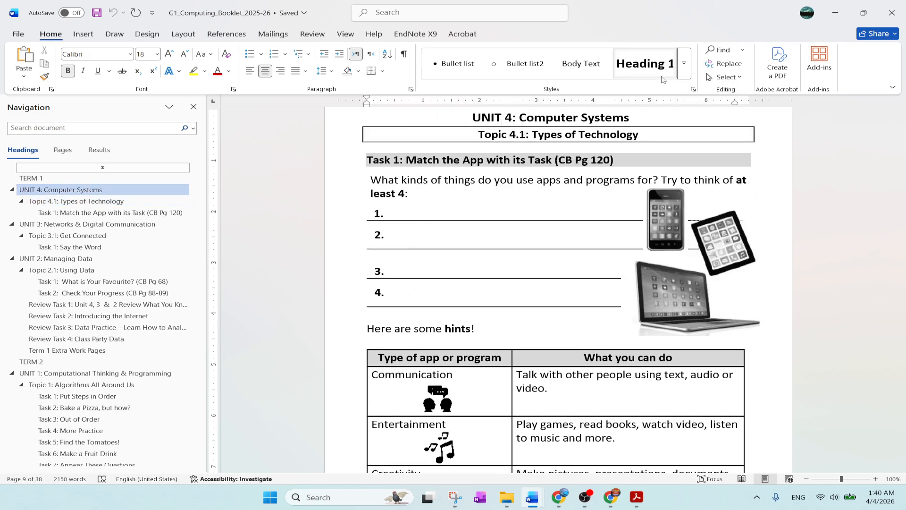
{"action": "left_click", "coordinate": [684, 72]}
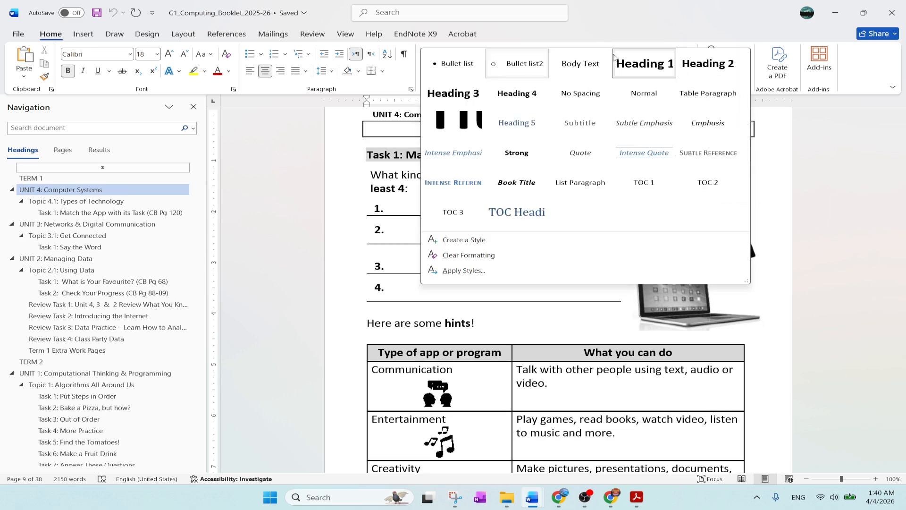
{"action": "left_click", "coordinate": [838, 182]}
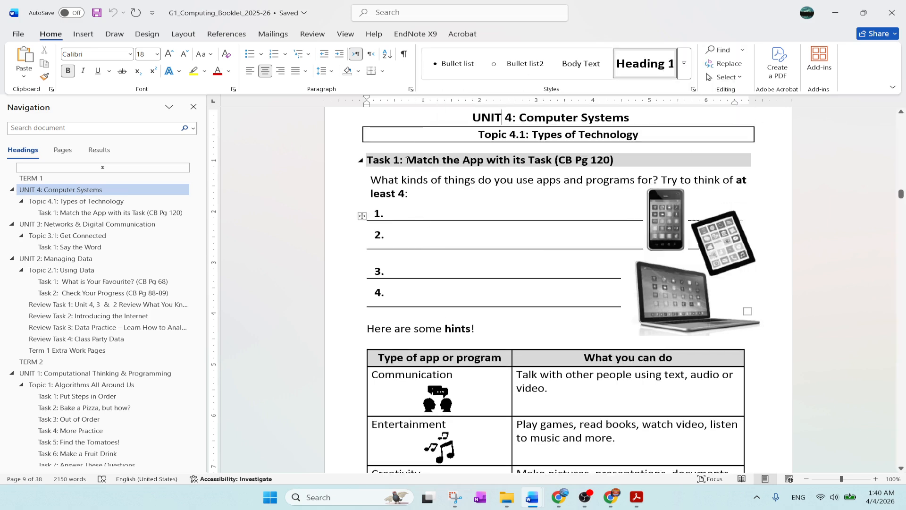
Step: Place the cursor in the Task 1: Match the App with its Task heading and view the available styles, including Heading 3
{"action": "left_click", "coordinate": [404, 159]}
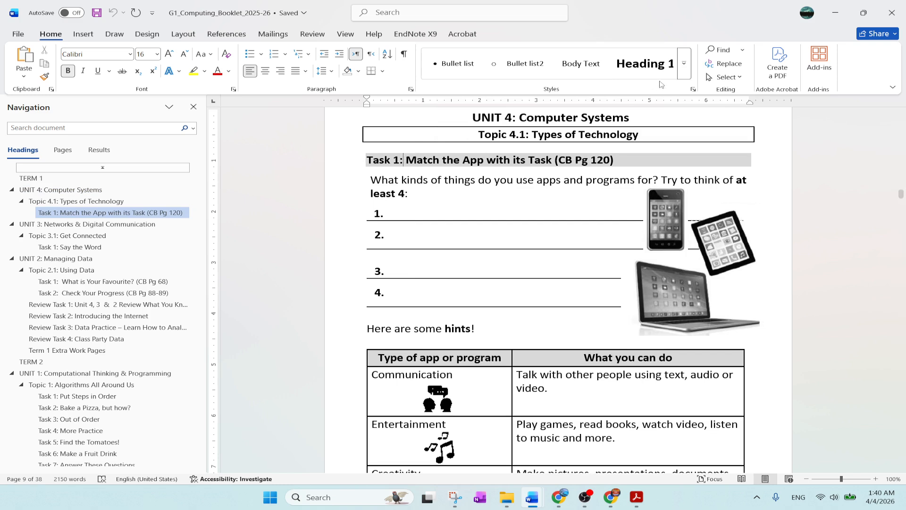
{"action": "left_click", "coordinate": [683, 71]}
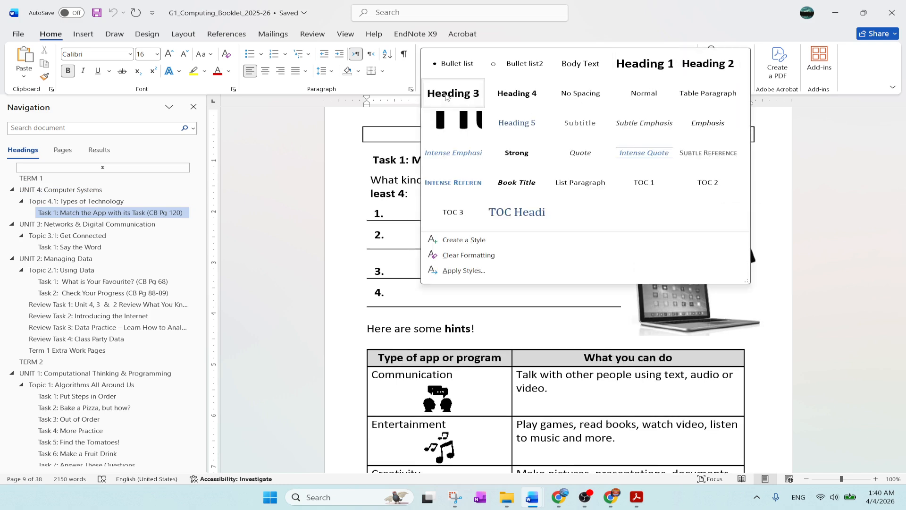
{"action": "left_click", "coordinate": [300, 179]}
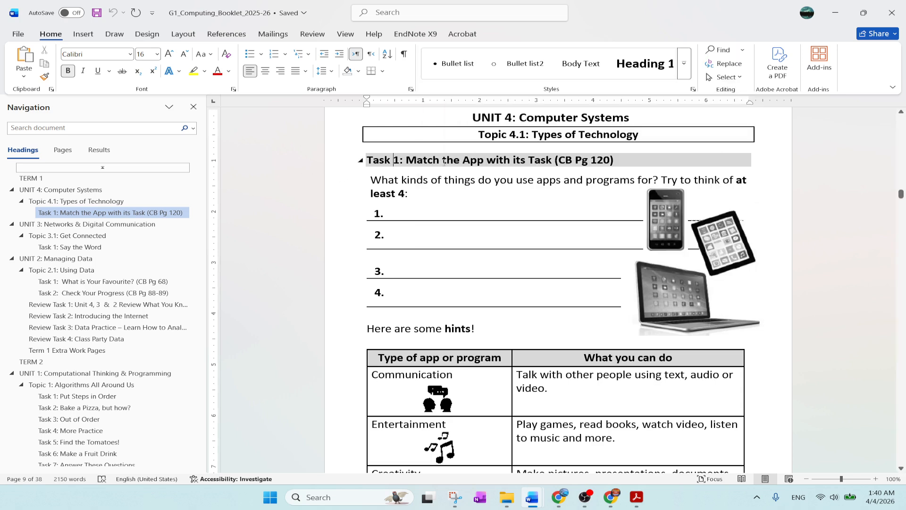
Step: Change the Task 1 heading under Topic 4.1 to read "Task 2: Which device is this"
{"action": "key", "text": "BackSpace"}
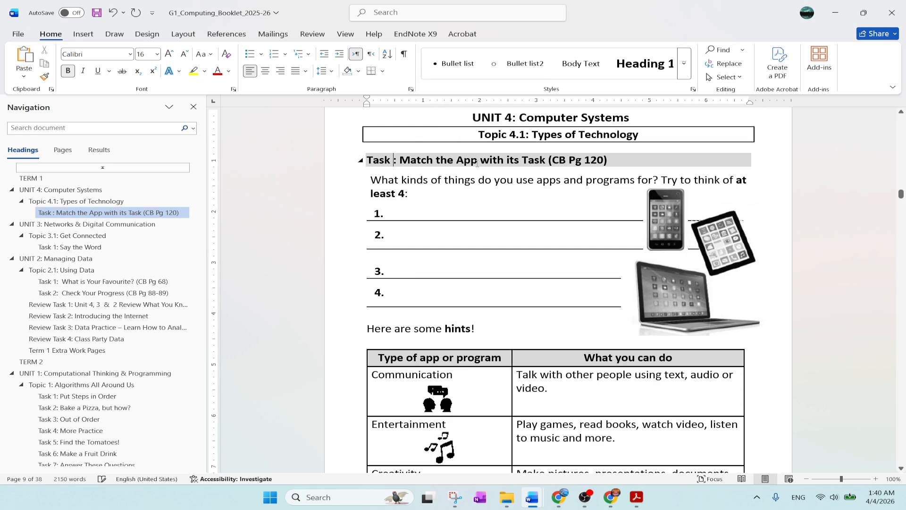
{"action": "type", "text": "2"}
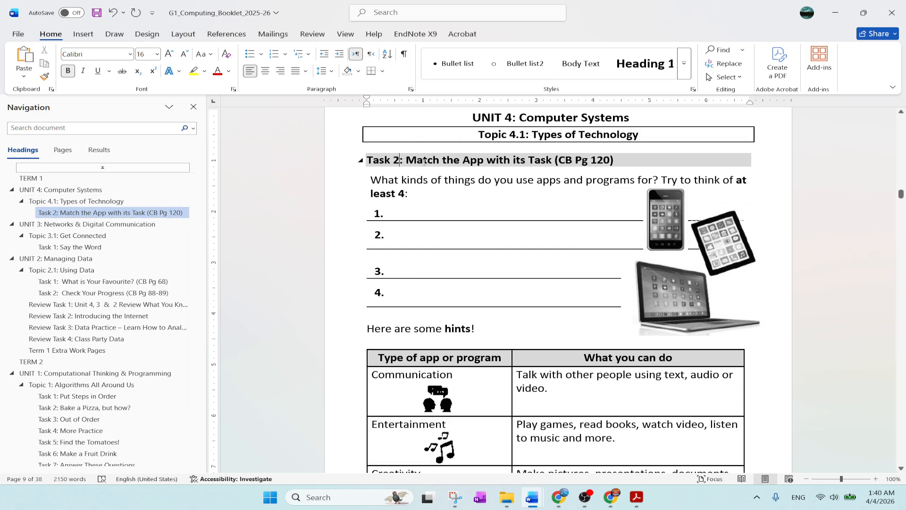
{"action": "left_click_drag", "start_coordinate": [407, 159], "coordinate": [623, 159]}
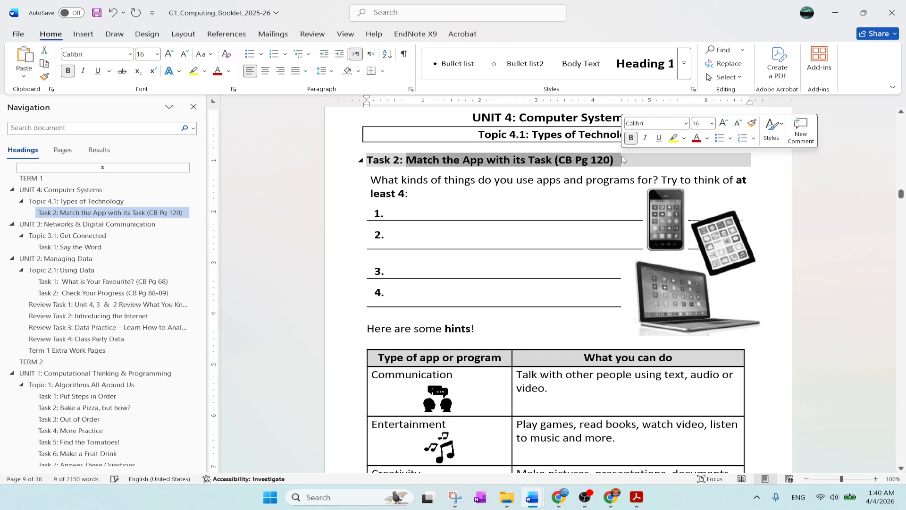
{"action": "type", "text": "Which d"}
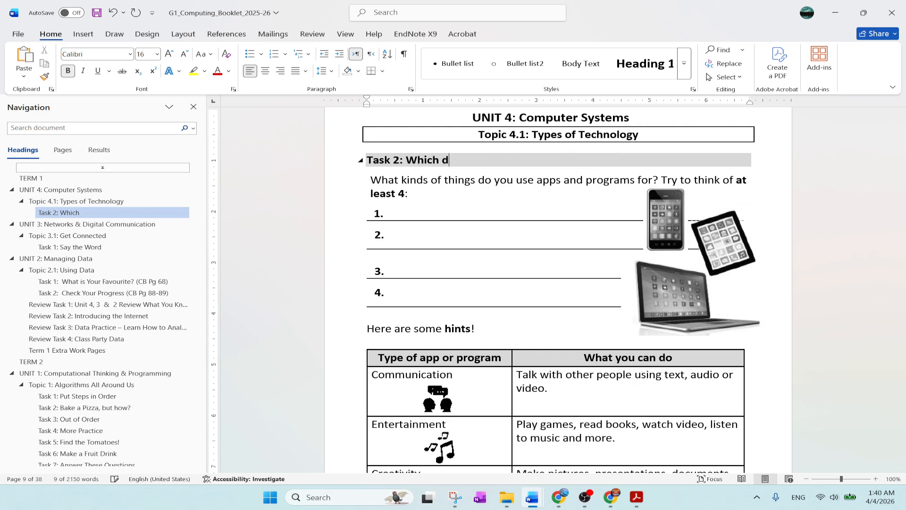
{"action": "type", "text": "evice is this"}
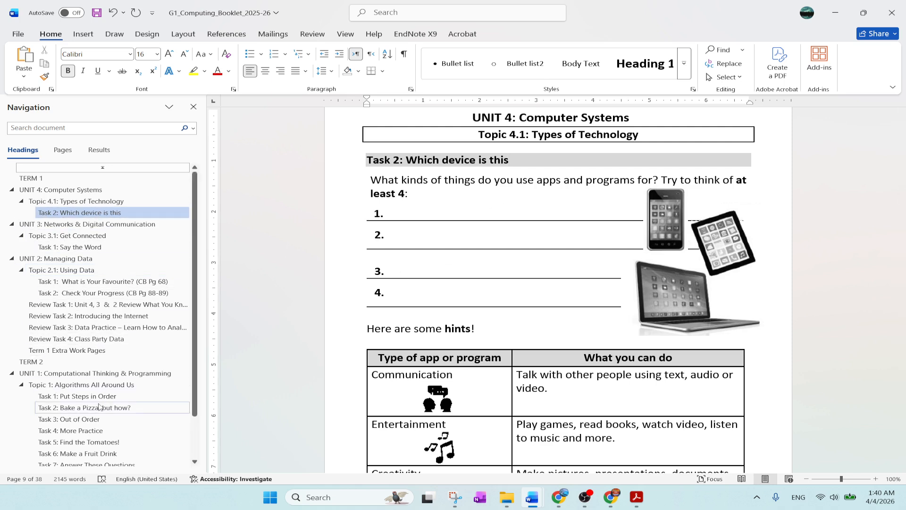
Step: Jump to the headings TERM 2, UNIT 1: Computational Thinking & Programming, and Topic 1: Algorithms All Around Us
{"action": "scroll", "coordinate": [100, 381], "scroll_direction": "down", "scroll_amount": 2}
{"action": "left_click", "coordinate": [29, 312]}
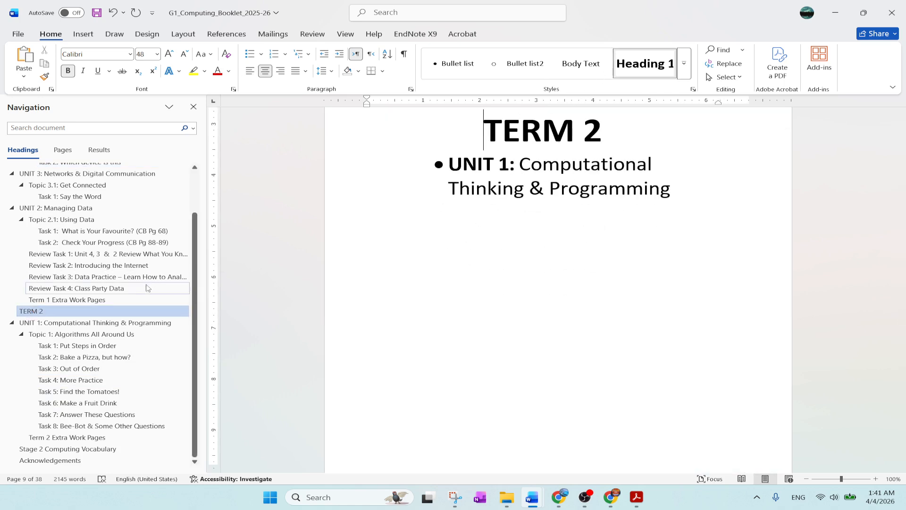
{"action": "left_click", "coordinate": [64, 323]}
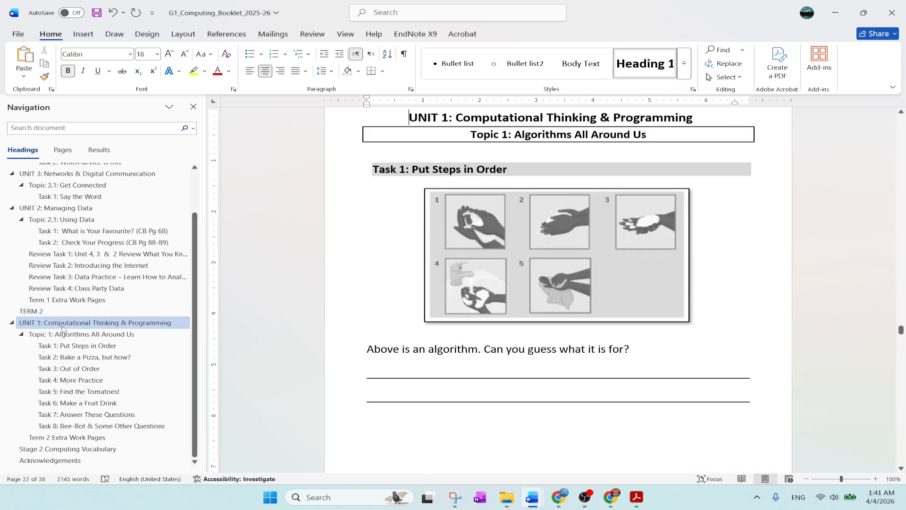
{"action": "left_click", "coordinate": [66, 334]}
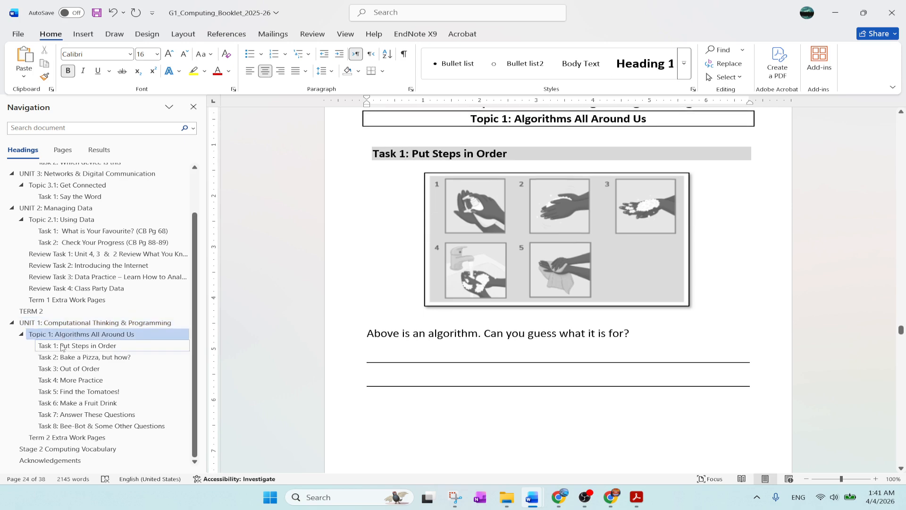
Step: Jump through the Topic 1 task headings from Task 1 to Task 7, view the Task 7 page, and return to the Topic 1 heading
{"action": "left_click", "coordinate": [60, 347]}
{"action": "left_click", "coordinate": [59, 358]}
{"action": "left_click", "coordinate": [59, 369]}
{"action": "left_click", "coordinate": [59, 380]}
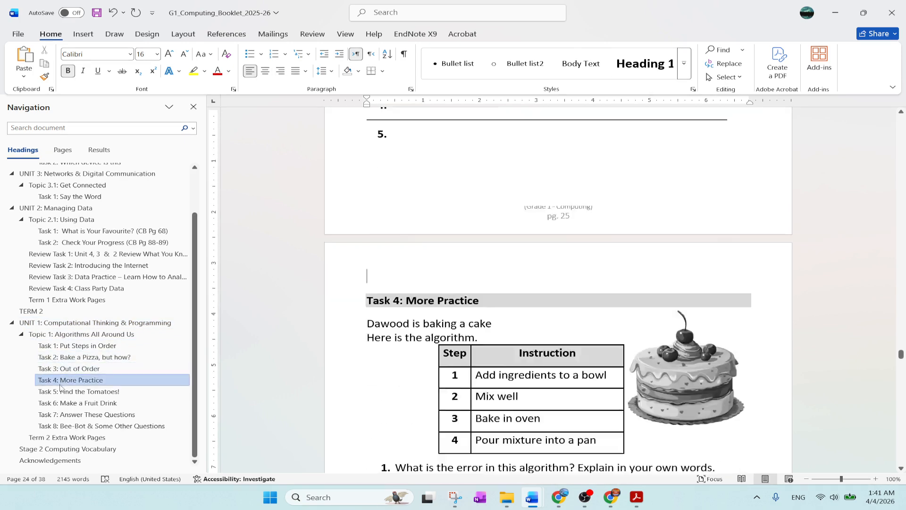
{"action": "left_click", "coordinate": [59, 392]}
{"action": "left_click", "coordinate": [59, 403]}
{"action": "left_click", "coordinate": [59, 414]}
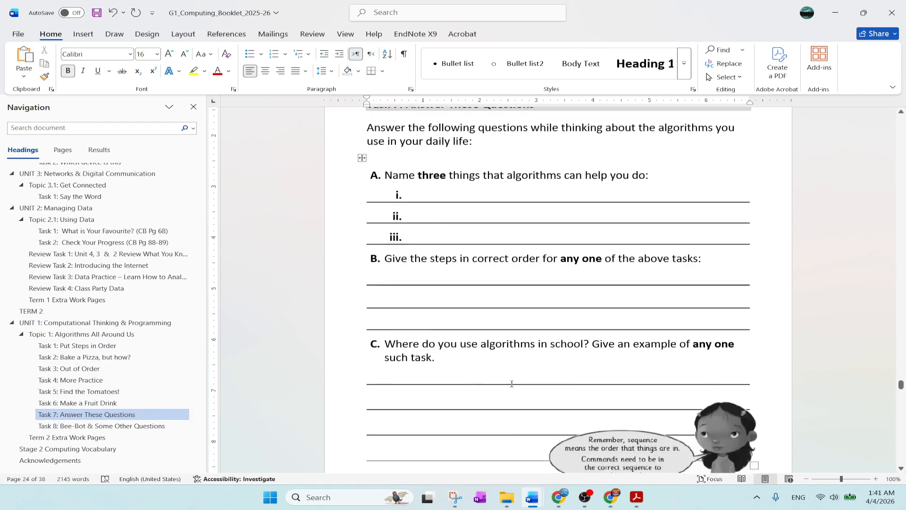
{"action": "scroll", "coordinate": [481, 330], "scroll_direction": "down", "scroll_amount": 5}
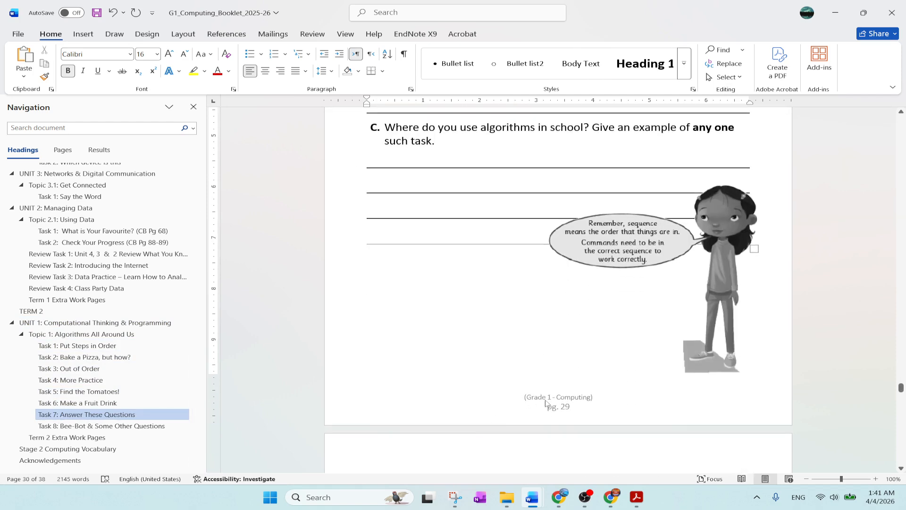
{"action": "scroll", "coordinate": [33, 188], "scroll_direction": "up", "scroll_amount": 2}
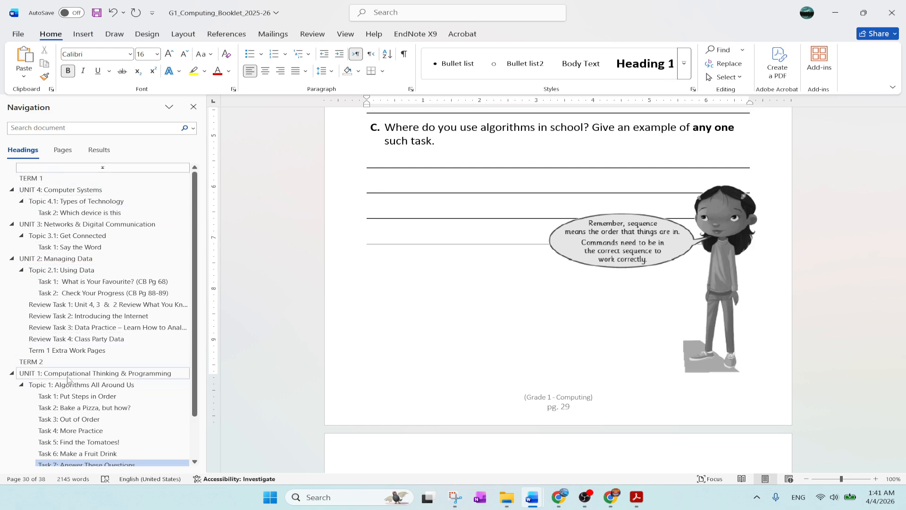
{"action": "left_click", "coordinate": [74, 387]}
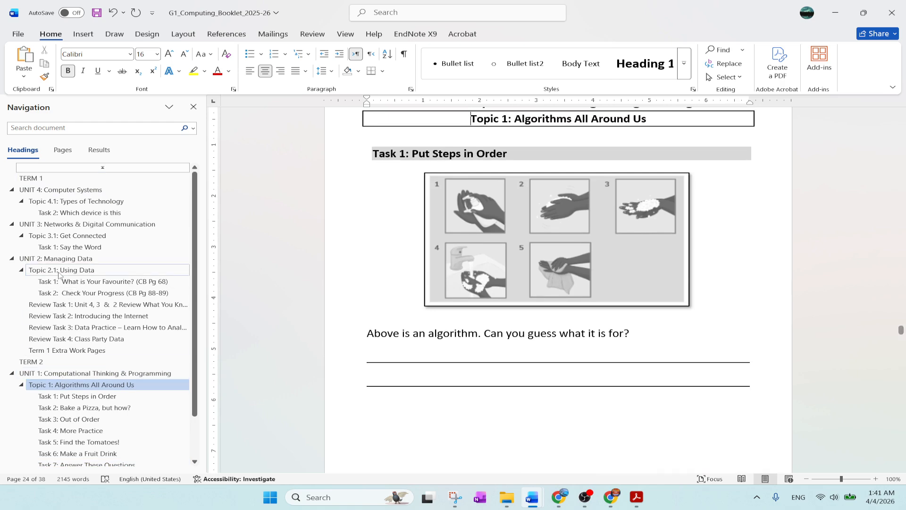
Step: Go to the heading "Task 2: Check Your Progress (CB Pg 88-89)" under Topic 2.1 and copy the whole heading line
{"action": "left_click", "coordinate": [53, 295]}
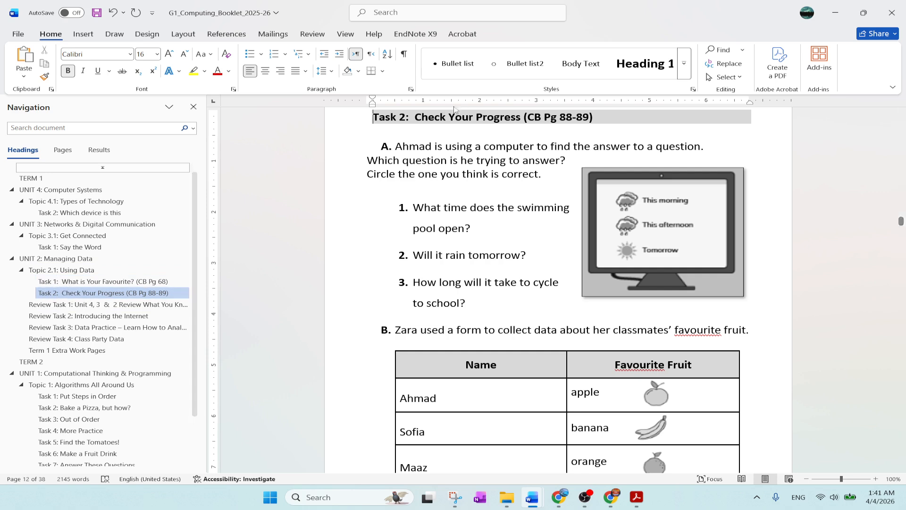
{"action": "double_click", "coordinate": [462, 120]}
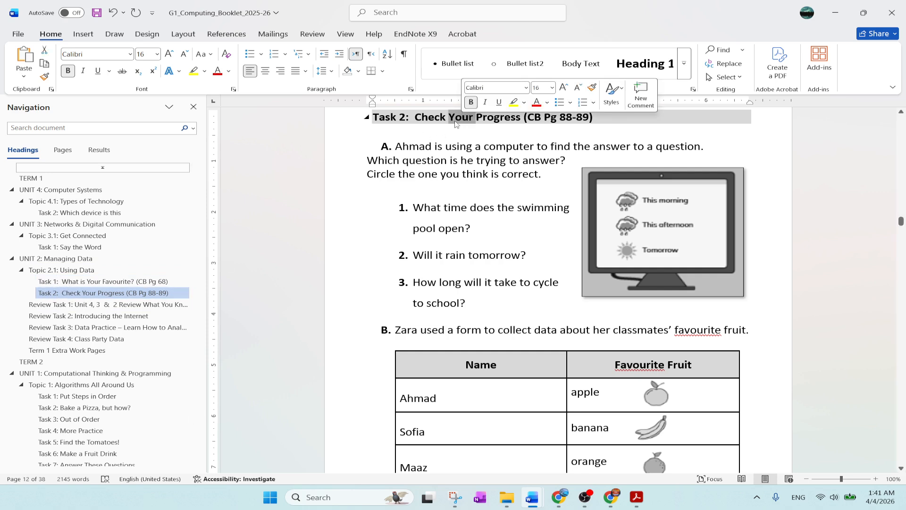
{"action": "left_click_drag", "start_coordinate": [373, 117], "coordinate": [729, 120]}
{"action": "key", "text": "ctrl+c"}
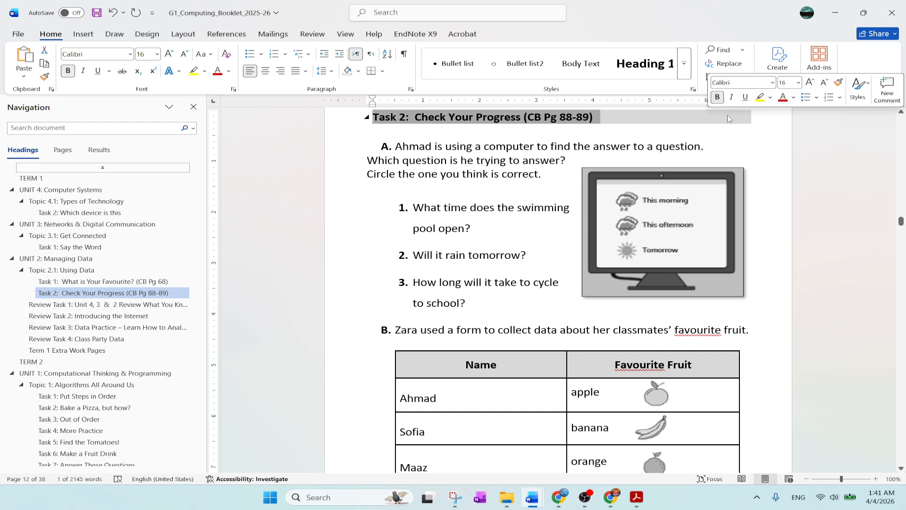
Step: Insert blank lines above the question about the set of answers to select from, and paste the copied heading there with its formatting
{"action": "scroll", "coordinate": [526, 213], "scroll_direction": "down", "scroll_amount": 4}
{"action": "left_click", "coordinate": [524, 228]}
{"action": "scroll", "coordinate": [524, 229], "scroll_direction": "down", "scroll_amount": 4}
{"action": "scroll", "coordinate": [477, 297], "scroll_direction": "down", "scroll_amount": 10}
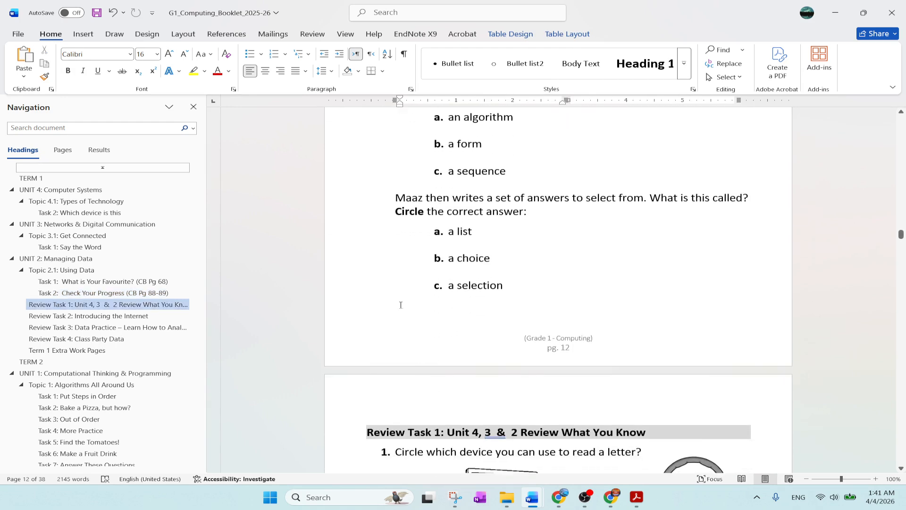
{"action": "left_click", "coordinate": [415, 188]}
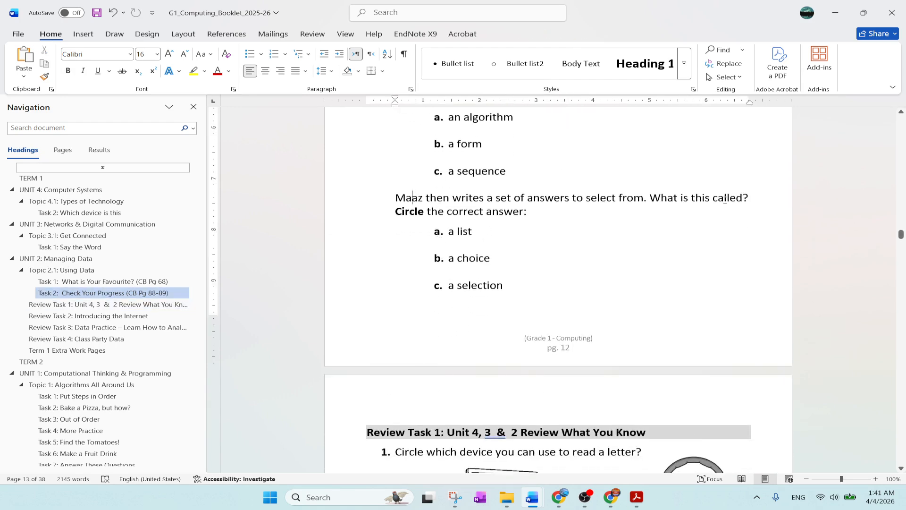
{"action": "key", "text": "Return"}
{"action": "key", "text": "Return"}
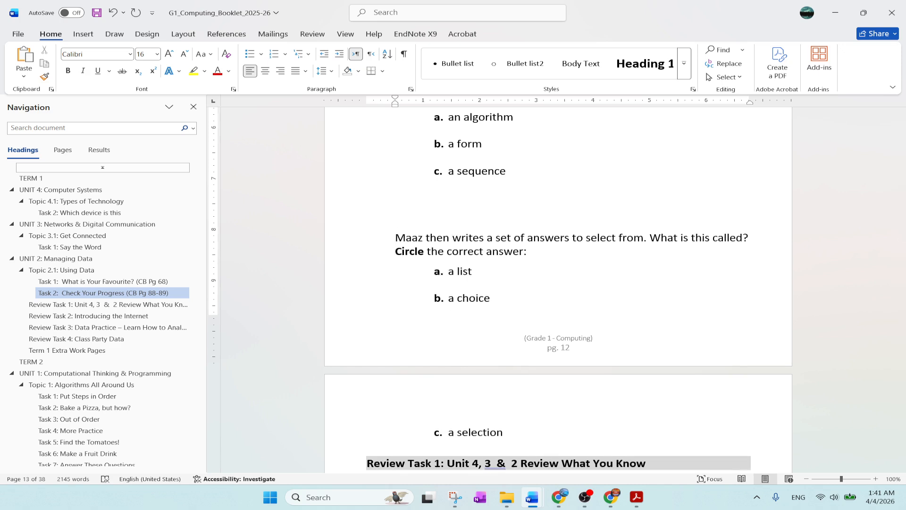
{"action": "key", "text": "ctrl+v"}
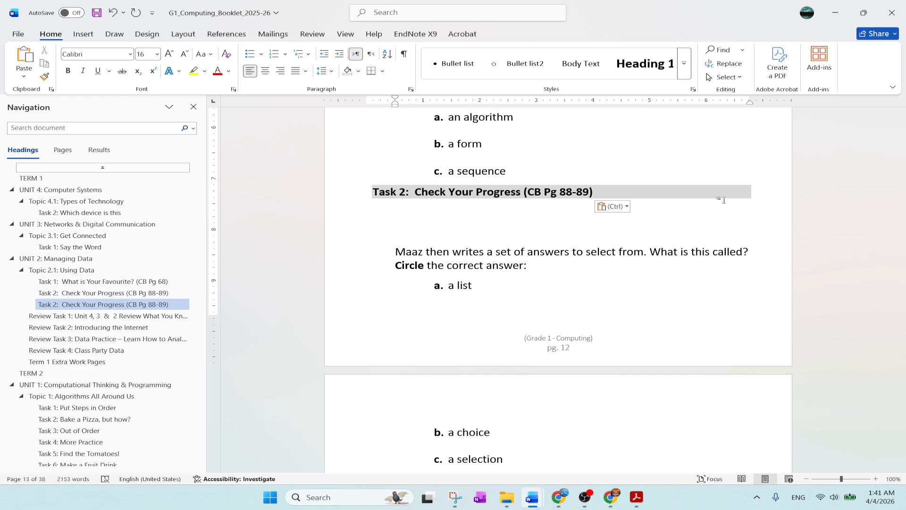
{"action": "key", "text": "ctrl"}
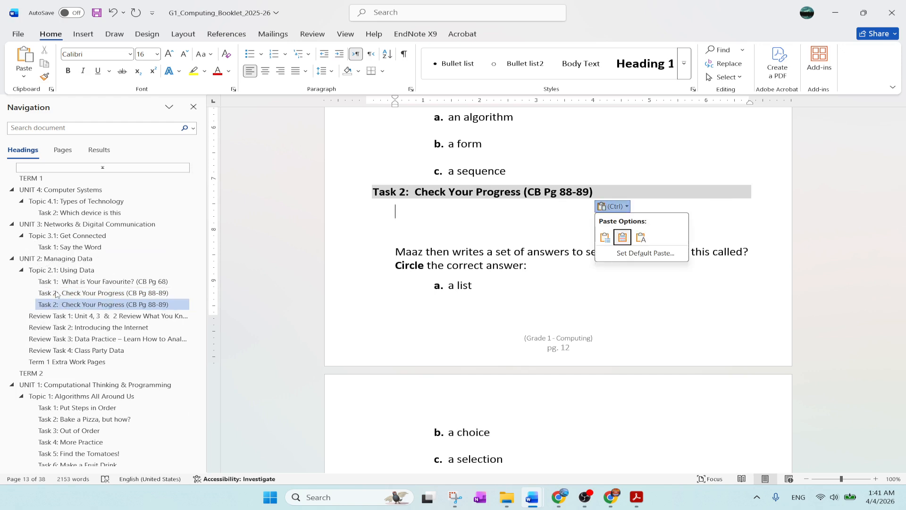
{"action": "key", "text": "Escape"}
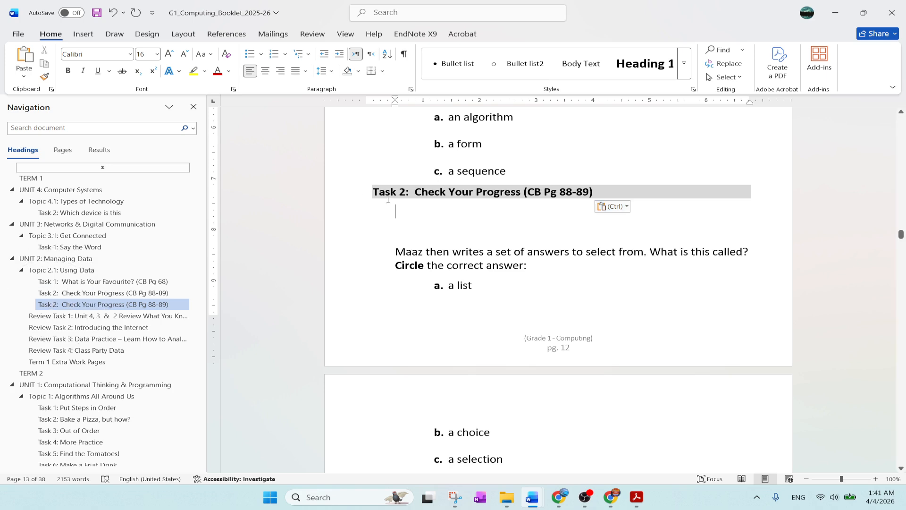
Step: Renumber the pasted heading as Task 3 and insert the title "Now I will make a new workpage" before its existing title
{"action": "left_click", "coordinate": [402, 192]}
{"action": "key", "text": "BackSpace"}
{"action": "type", "text": "3:  "}
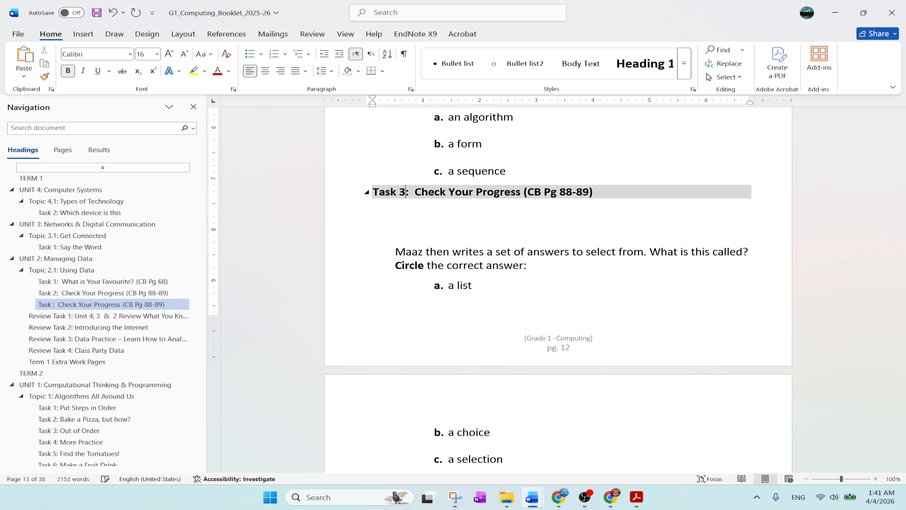
{"action": "type", "text": "Now I will "}
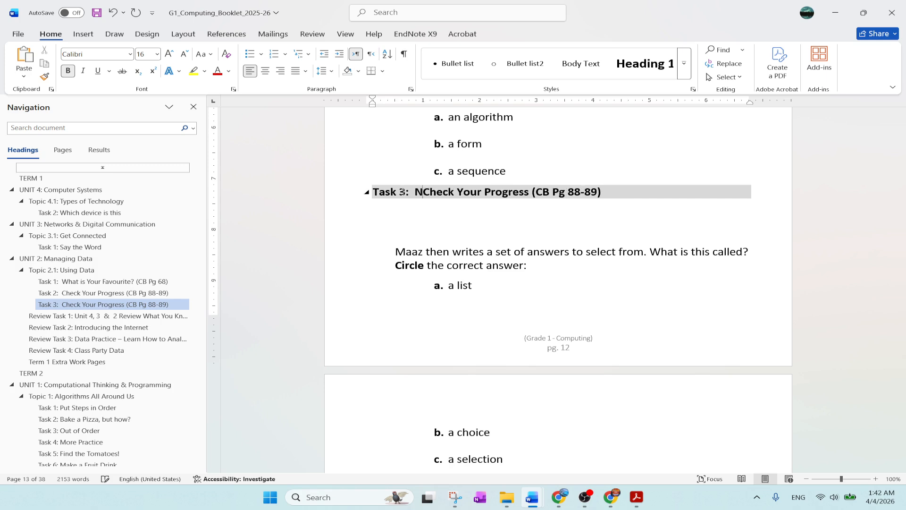
{"action": "type", "text": "make a new wor"}
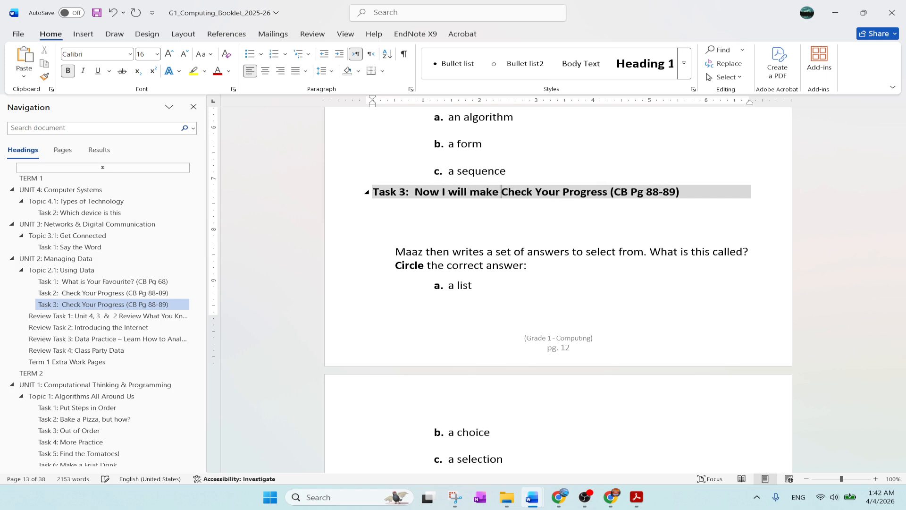
{"action": "type", "text": "kpage"}
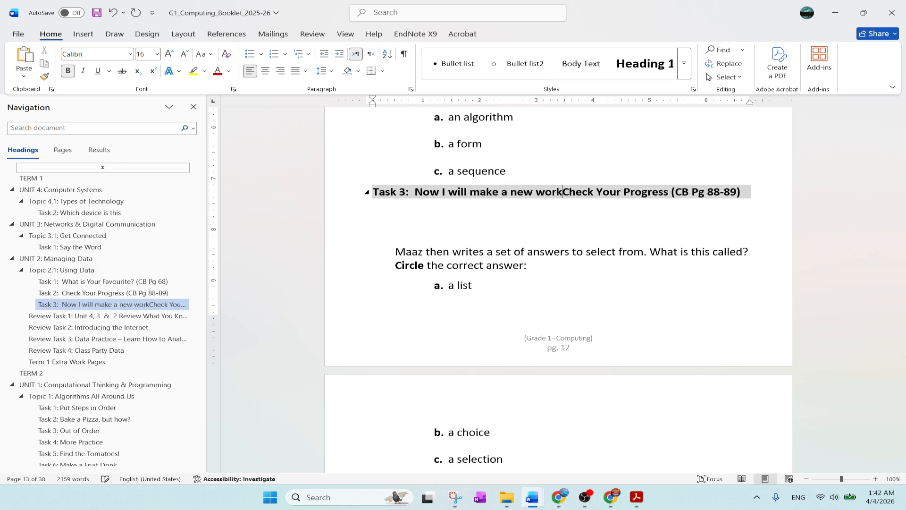
Step: Delete the leftover "Check Your Progress" text that follows "workpage" in the Task 3 heading
{"action": "key", "text": "Delete"}
{"action": "key", "text": "Delete"}
{"action": "key", "text": "Delete"}
{"action": "key", "text": "Delete"}
{"action": "key", "text": "Delete"}
{"action": "key", "text": "Delete"}
{"action": "key", "text": "Delete"}
{"action": "key", "text": "Delete"}
{"action": "key", "text": "Delete"}
{"action": "key", "text": "Delete"}
{"action": "key", "text": "Delete"}
{"action": "key", "text": "Delete"}
{"action": "key", "text": "Delete"}
{"action": "key", "text": "Delete"}
{"action": "key", "text": "Delete"}
{"action": "key", "text": "Delete"}
{"action": "key", "text": "Delete"}
{"action": "key", "text": "Delete"}
{"action": "key", "text": "Delete"}
{"action": "key", "text": "Delete"}
{"action": "key", "text": "Delete"}
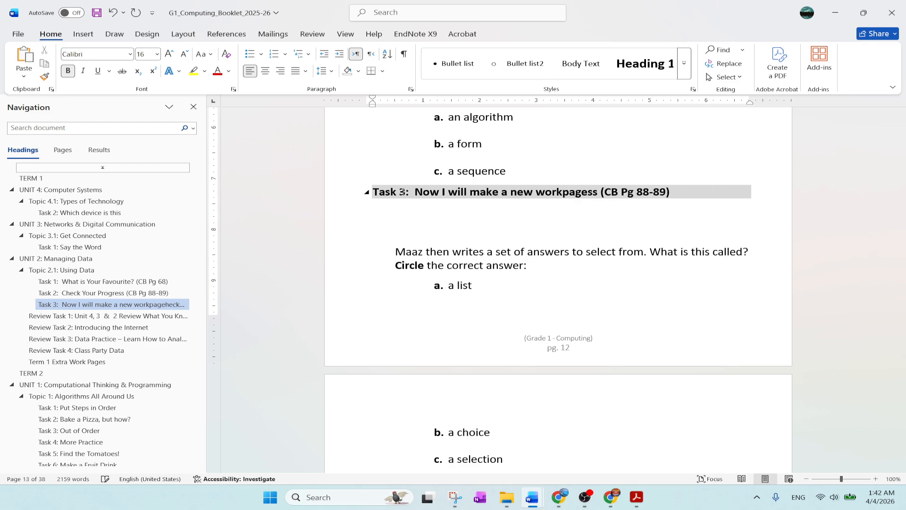